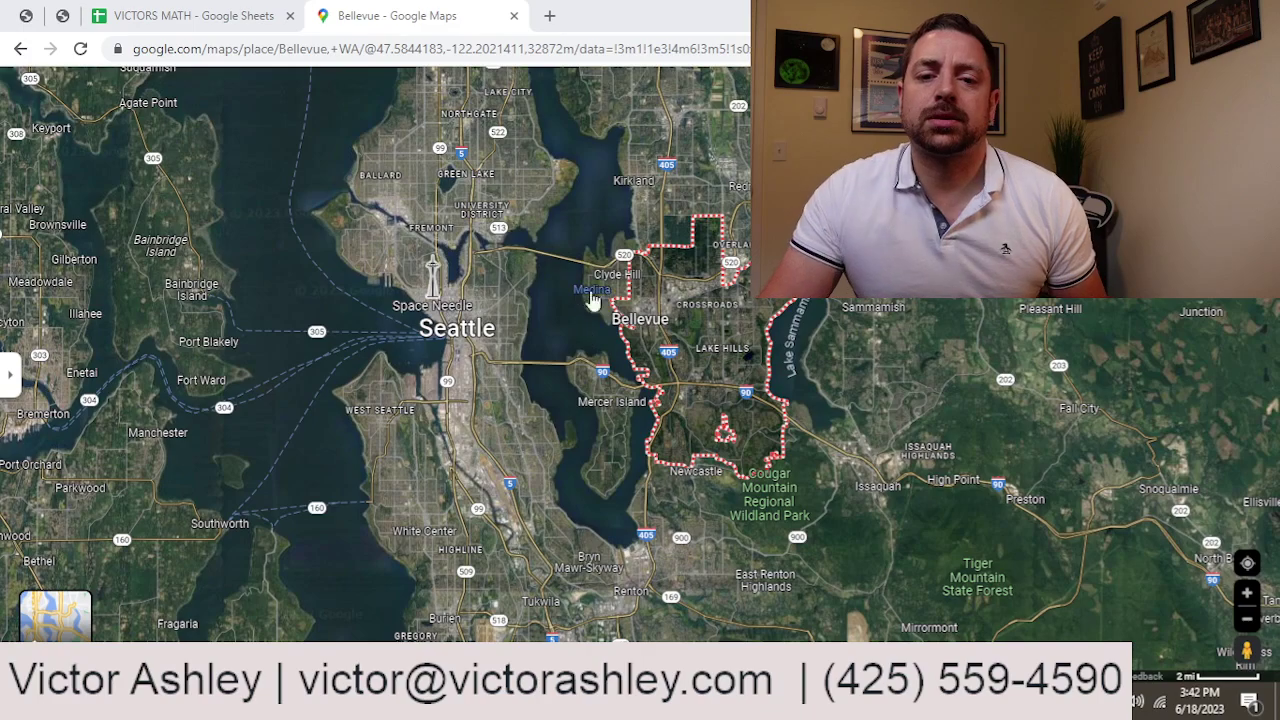
Zoom in on the Bellevue city boundary and centre the satellite map on it
scroll(690, 320, "up", 2)
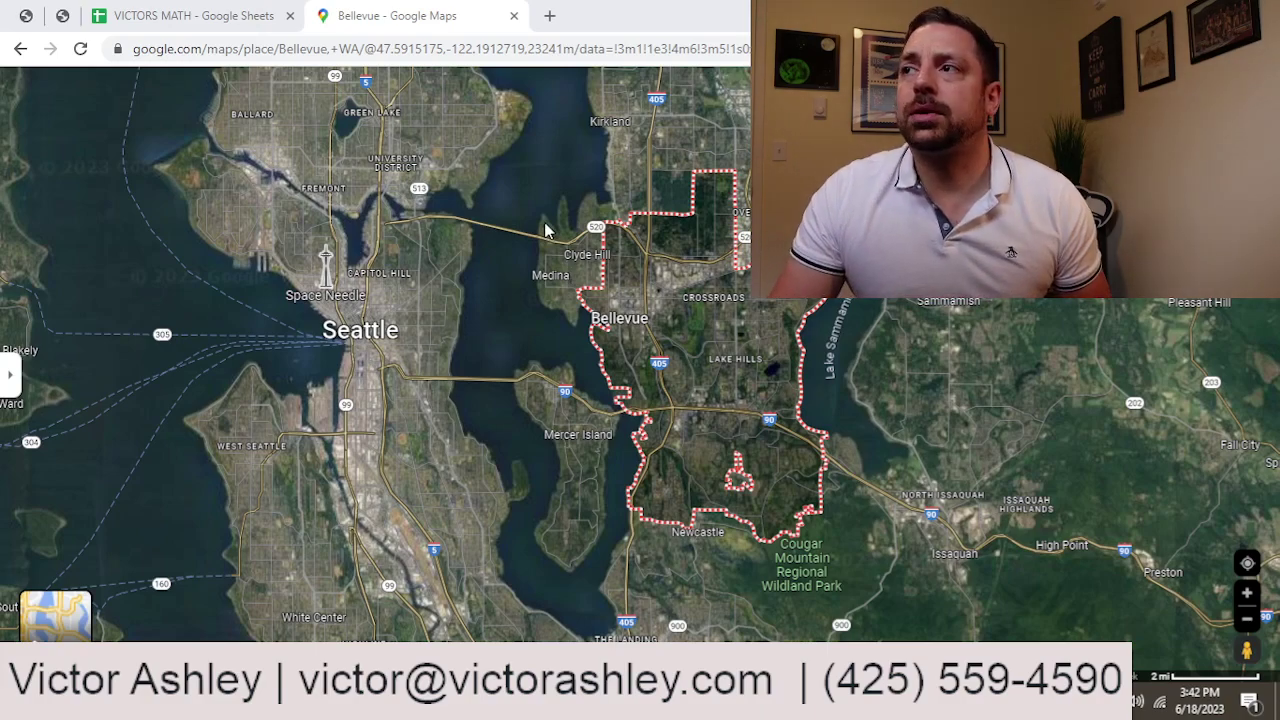
left_click_drag(640, 332, 505, 358)
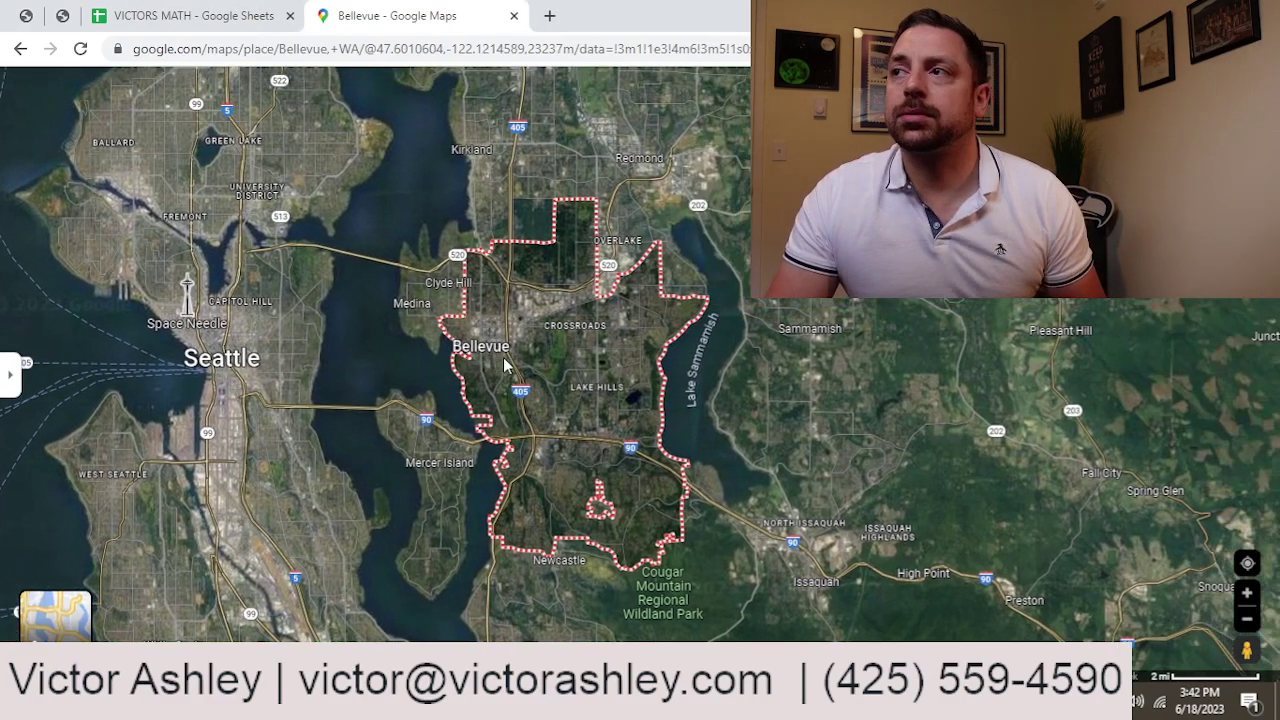
scroll(505, 358, "up", 1)
Switch to the Google Sheets spreadsheet and review the Bellevue listings available for purchase, including the averages row and the removed slips and vacant land
left_click(193, 12)
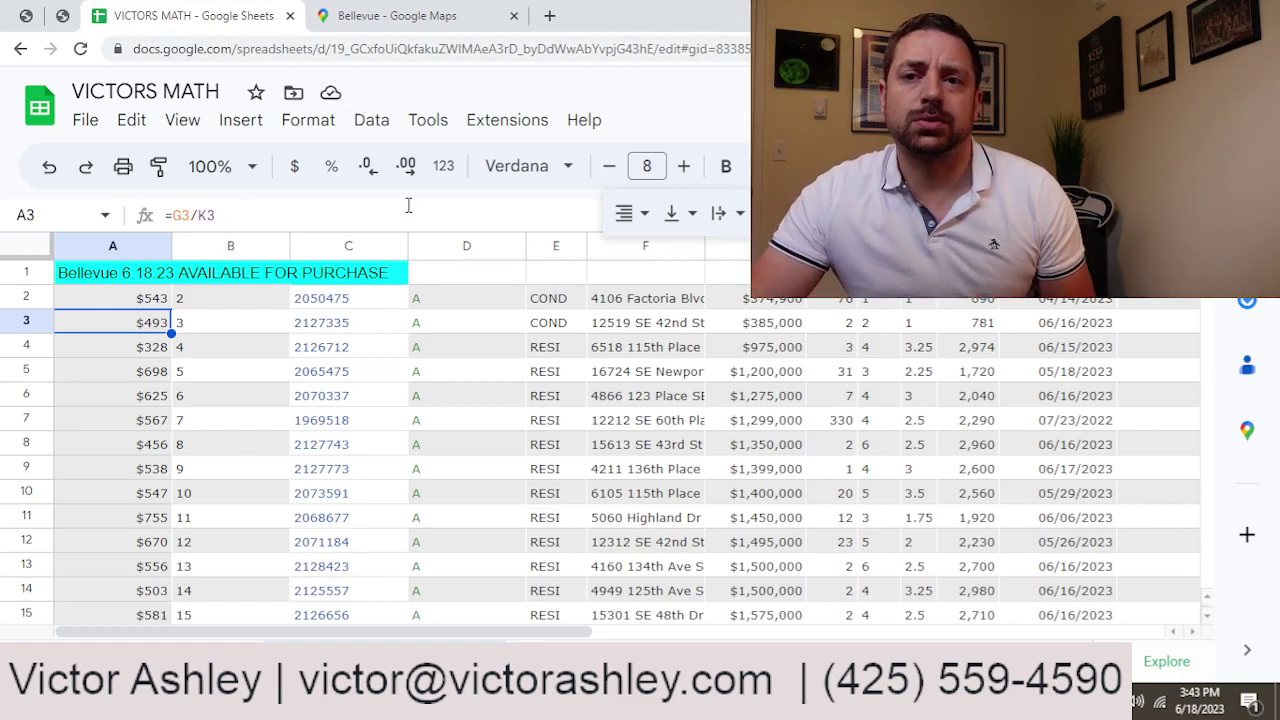
scroll(418, 335, "down", 20)
scroll(422, 346, "down", 20)
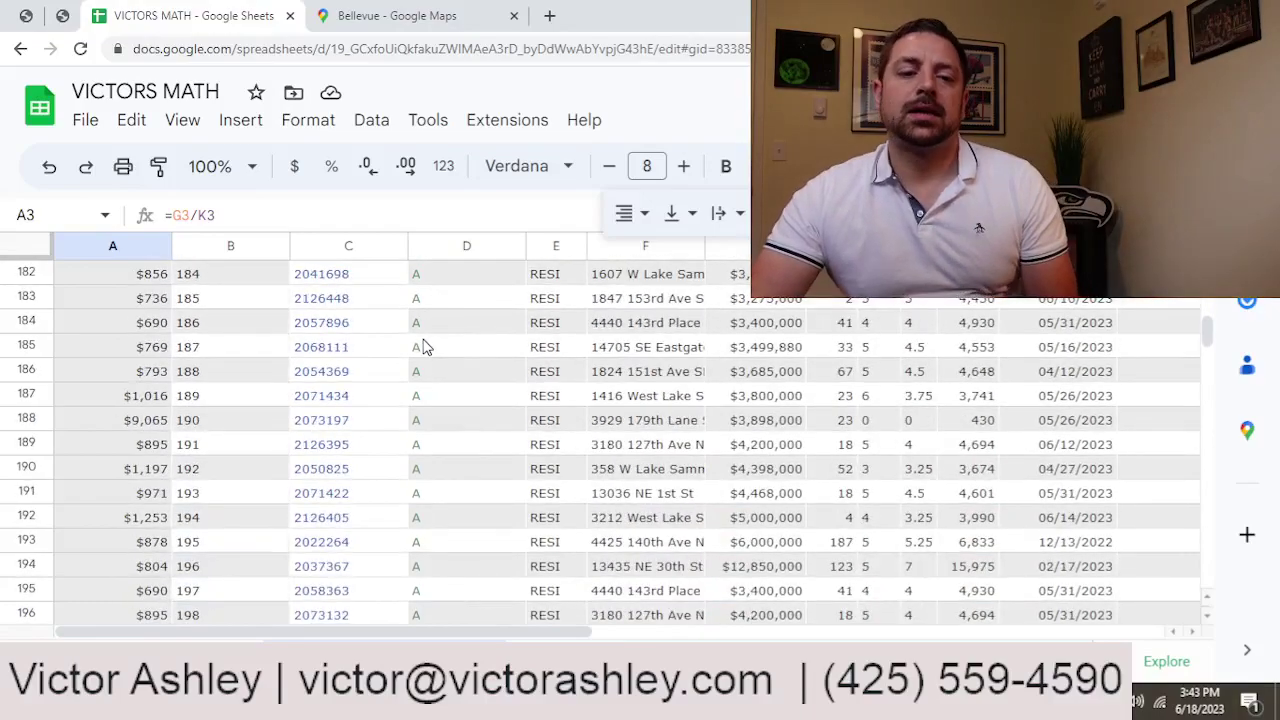
scroll(422, 346, "down", 5)
scroll(422, 346, "up", 3)
scroll(418, 343, "down", 3)
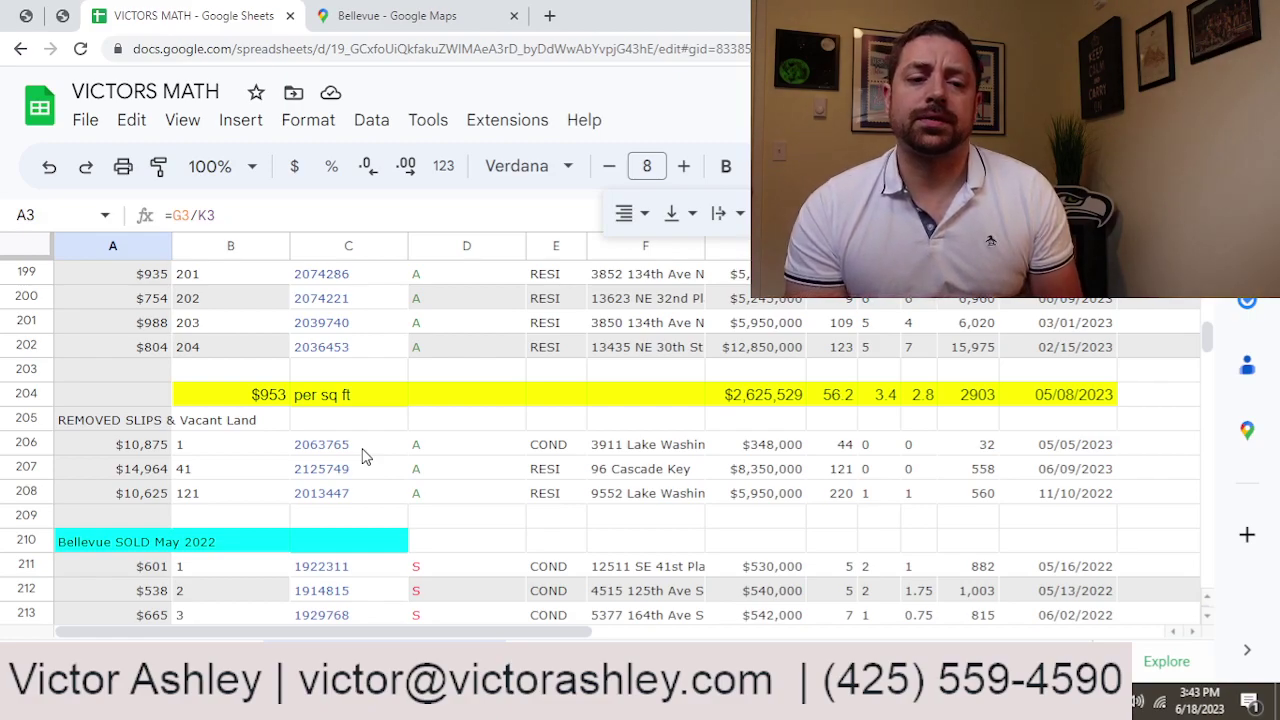
left_click(133, 424)
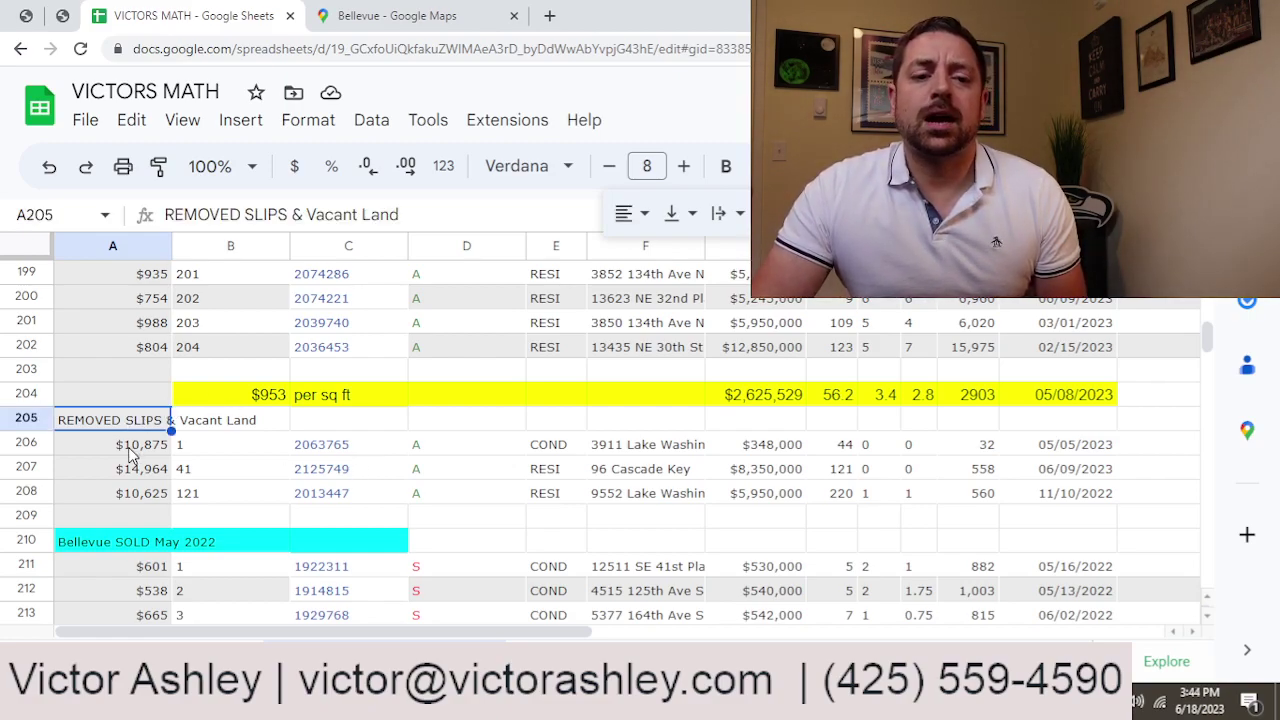
left_click(130, 450)
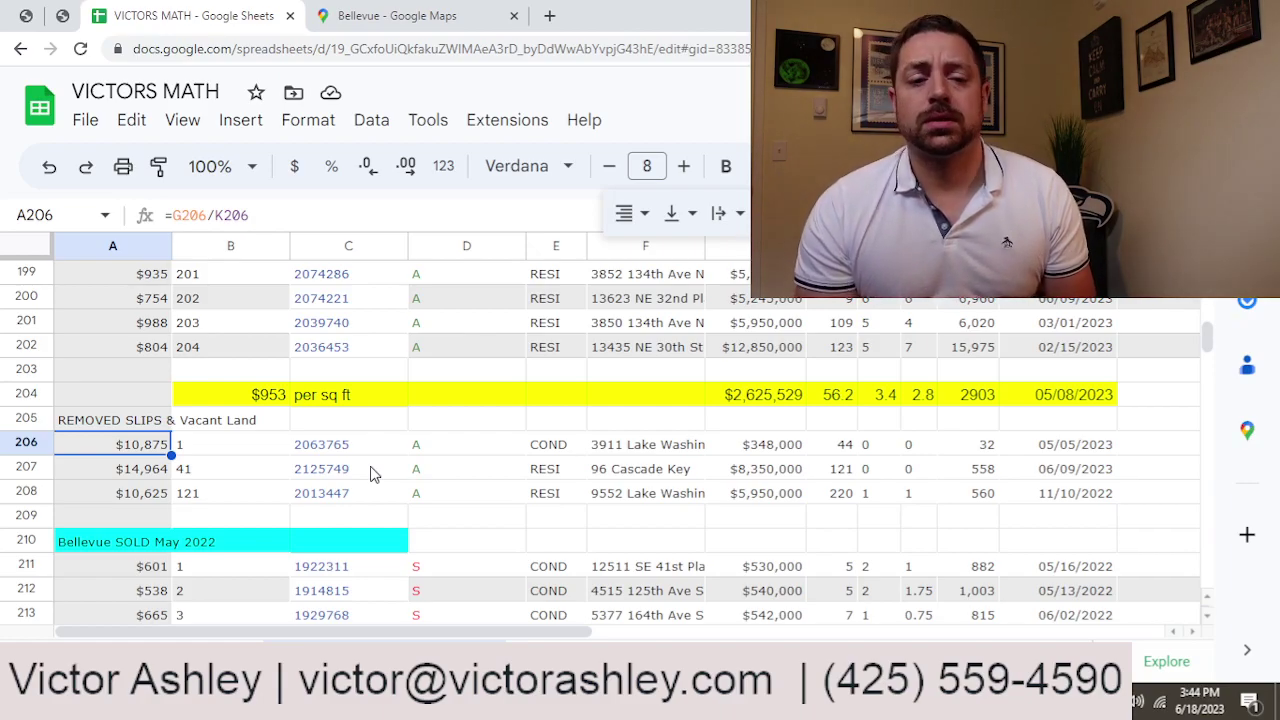
Review the Bellevue May 2022 sold listings through to their averages row
scroll(375, 473, "down", 20)
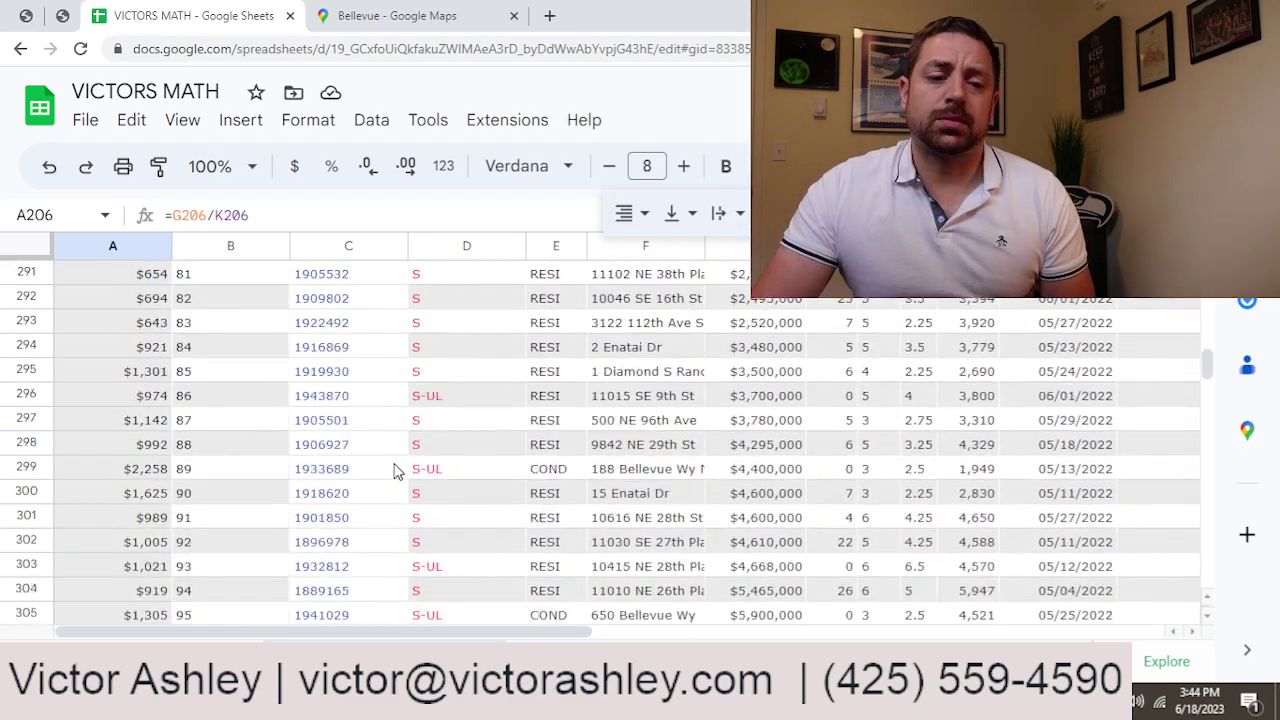
scroll(393, 471, "down", 20)
scroll(393, 471, "up", 2)
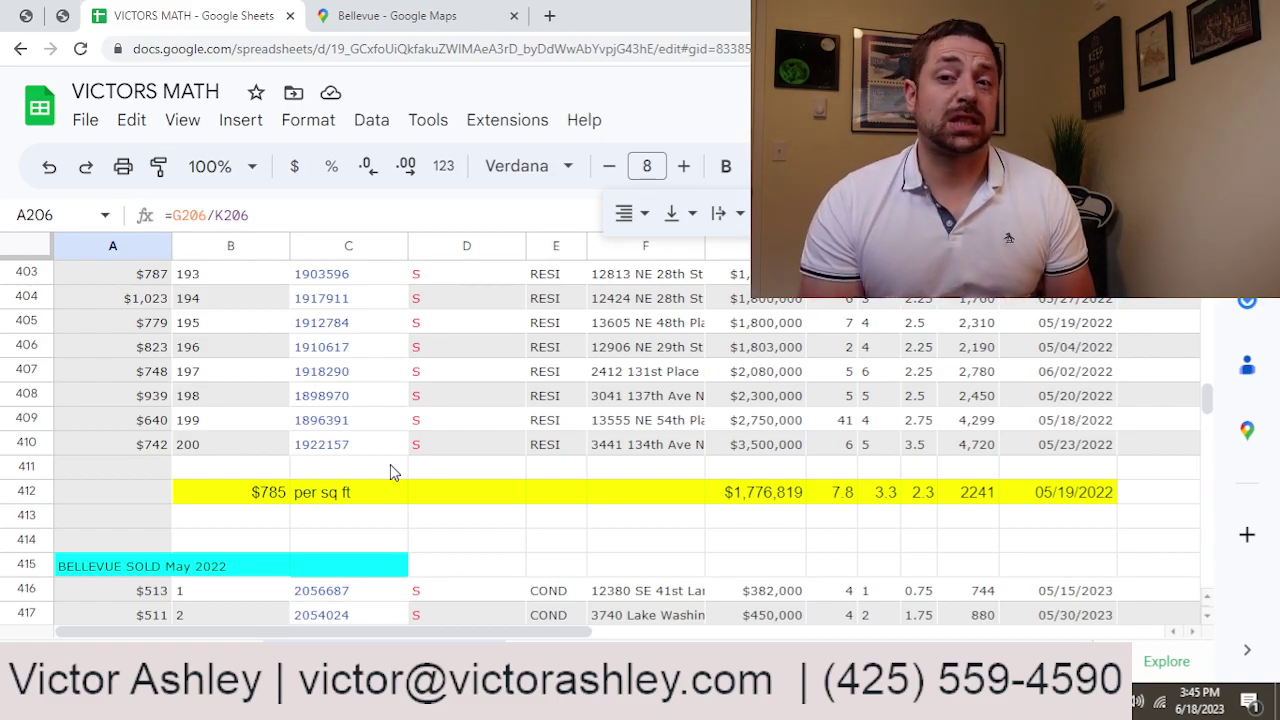
Review the second block of Bellevue sold listings, with May 2023 dates, through to its averages row
scroll(390, 470, "down", 3)
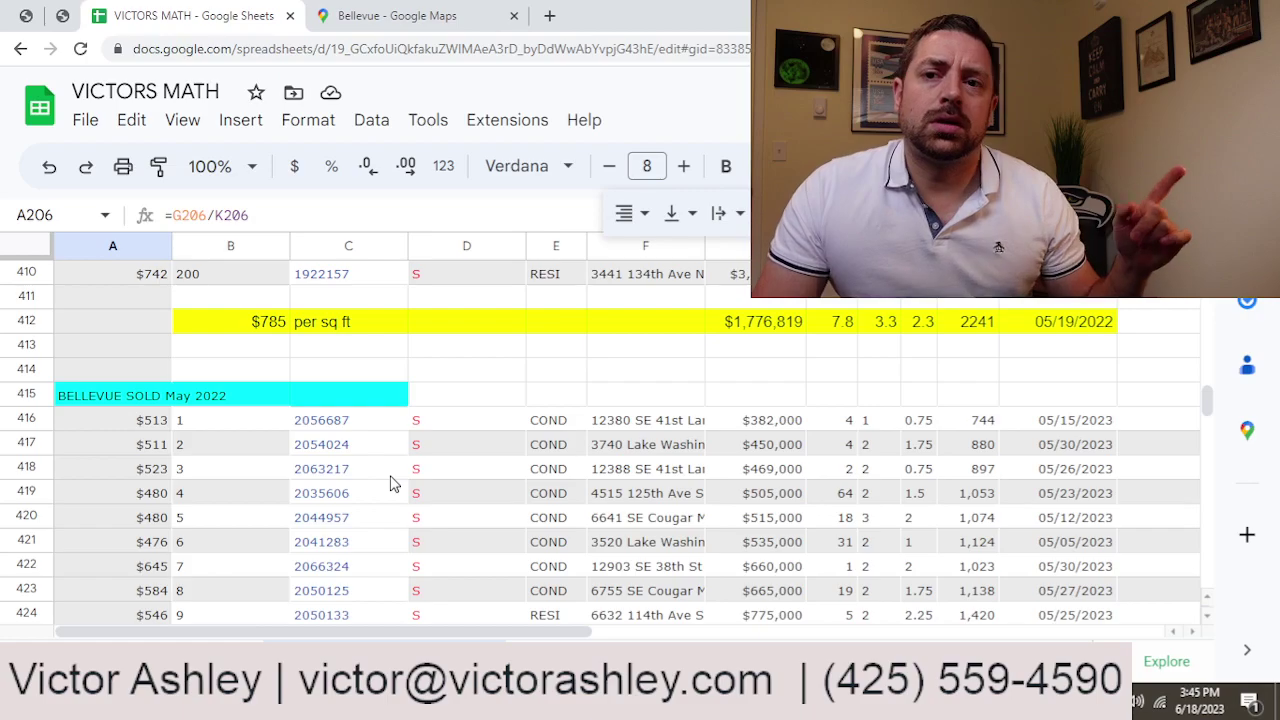
scroll(390, 484, "down", 15)
scroll(390, 484, "down", 20)
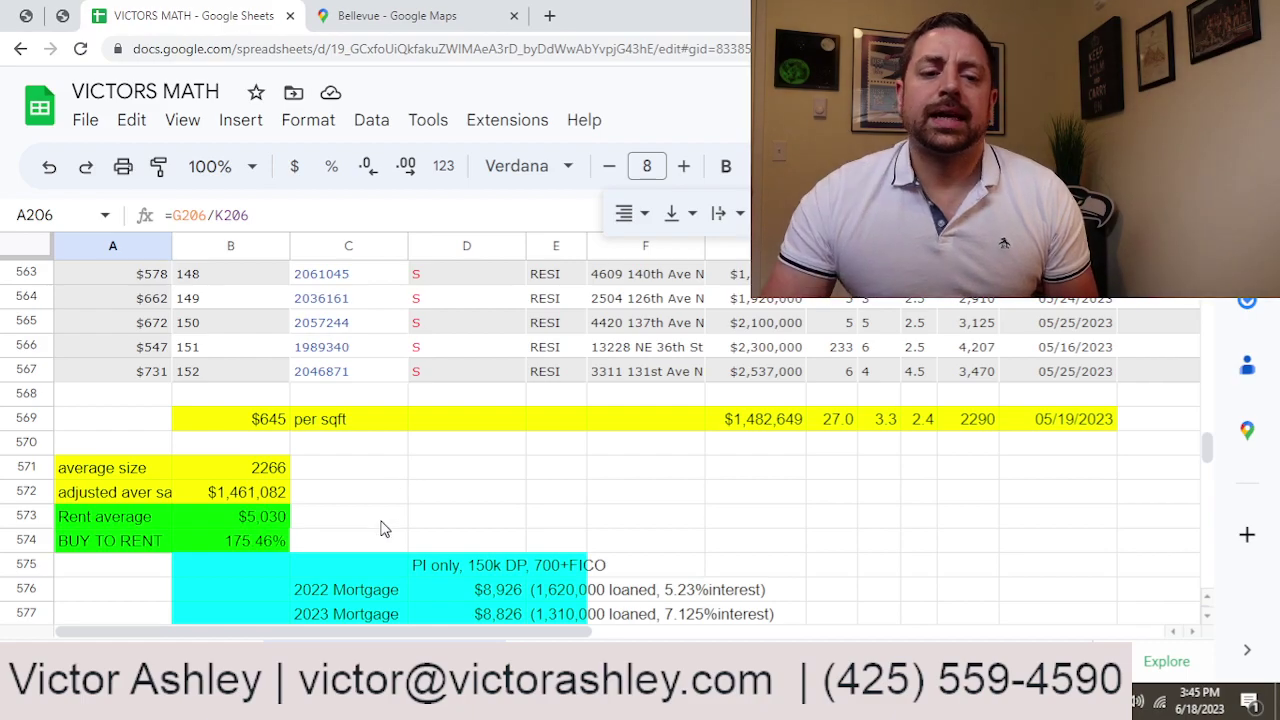
Examine the 2022 and 2023 mortgage comparison and inspect the adjusted average sale cells for both years
scroll(389, 500, "down", 3)
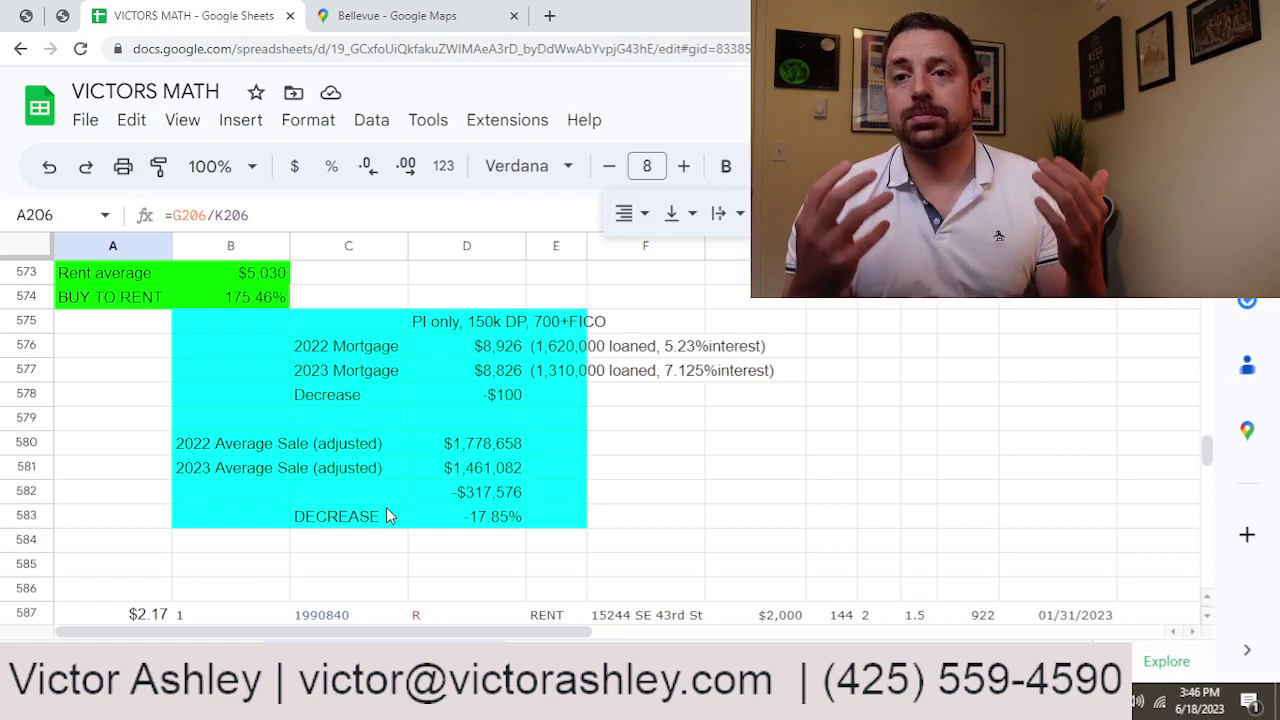
scroll(386, 508, "up", 2)
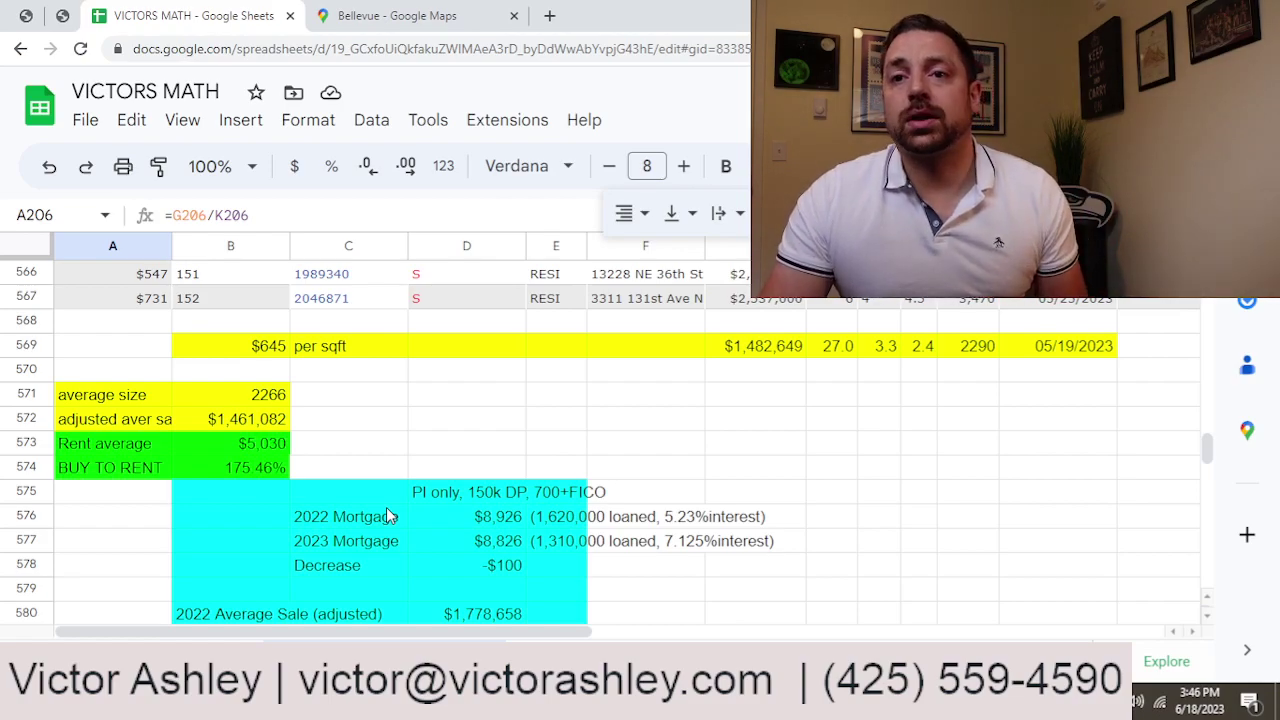
scroll(386, 510, "down", 1)
scroll(386, 510, "down", 1)
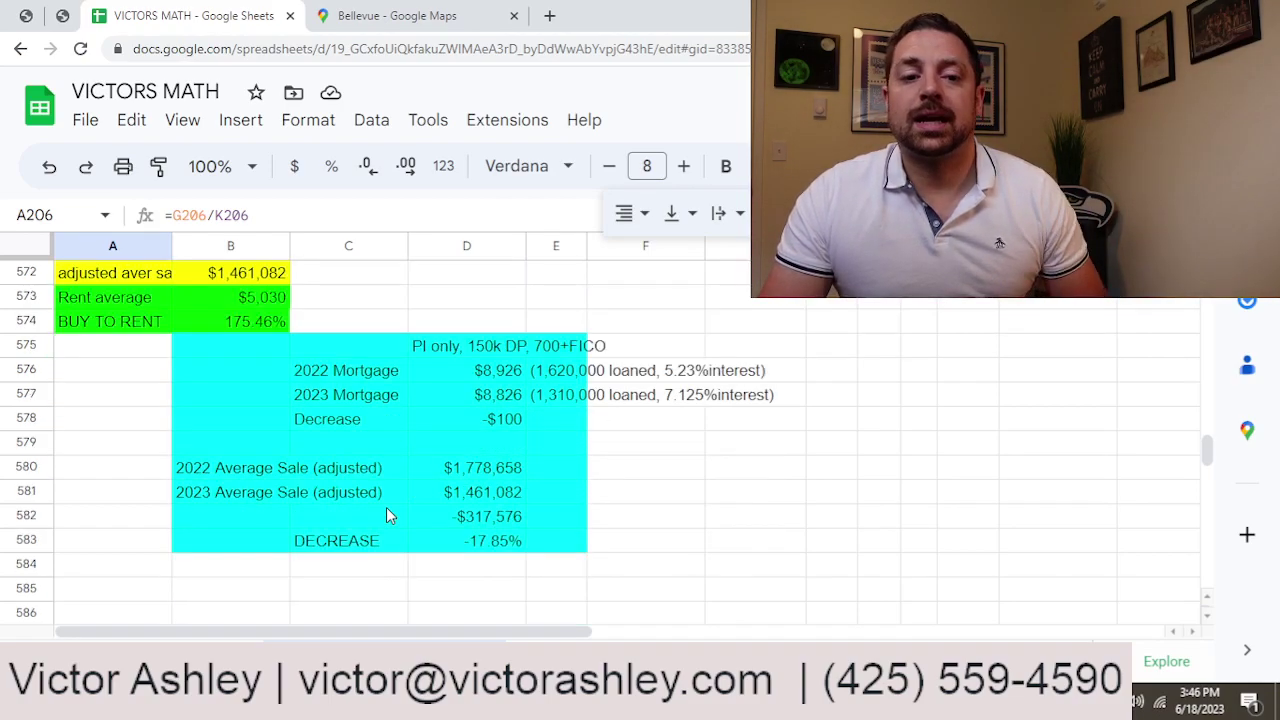
scroll(386, 515, "up", 2)
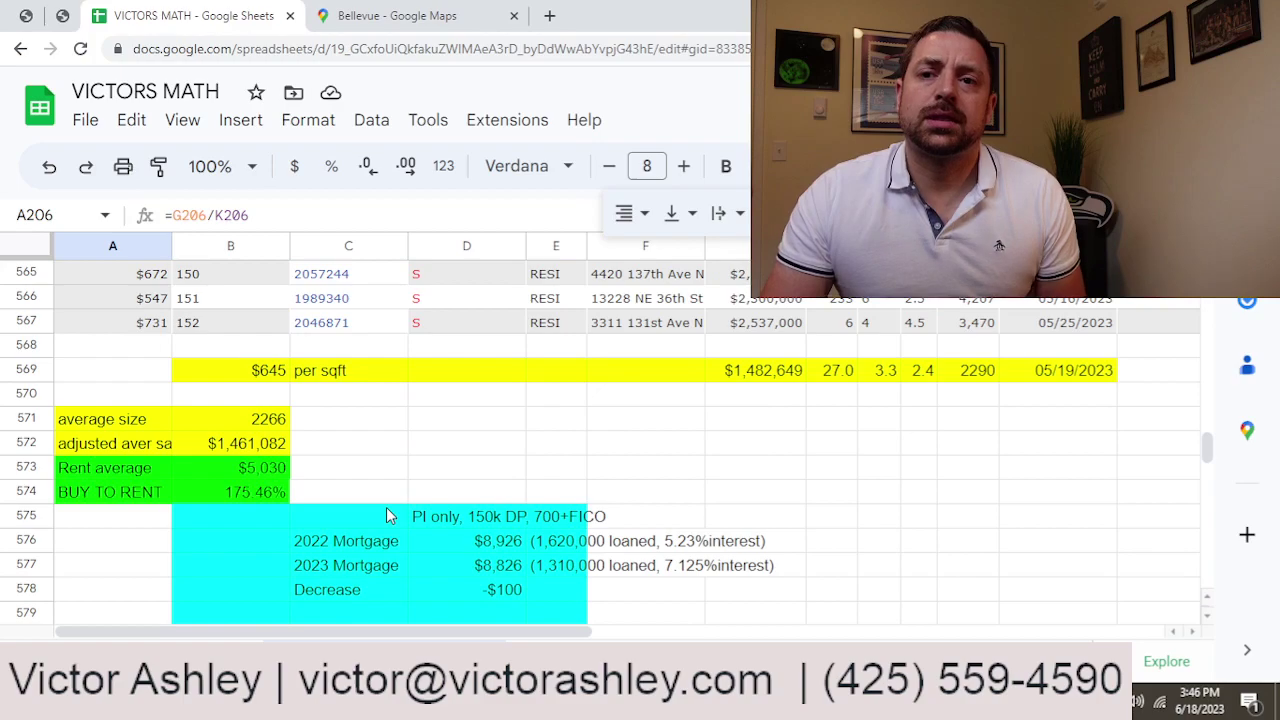
scroll(386, 515, "down", 2)
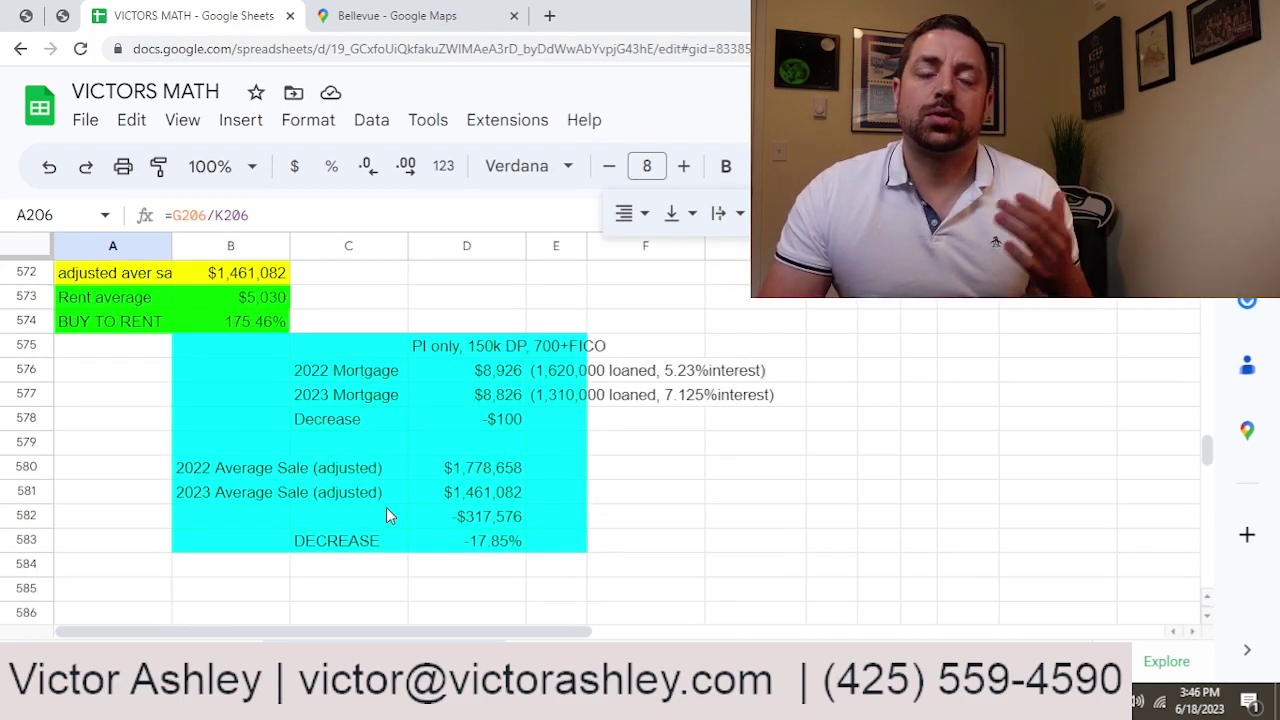
left_click(515, 479)
left_click(516, 495)
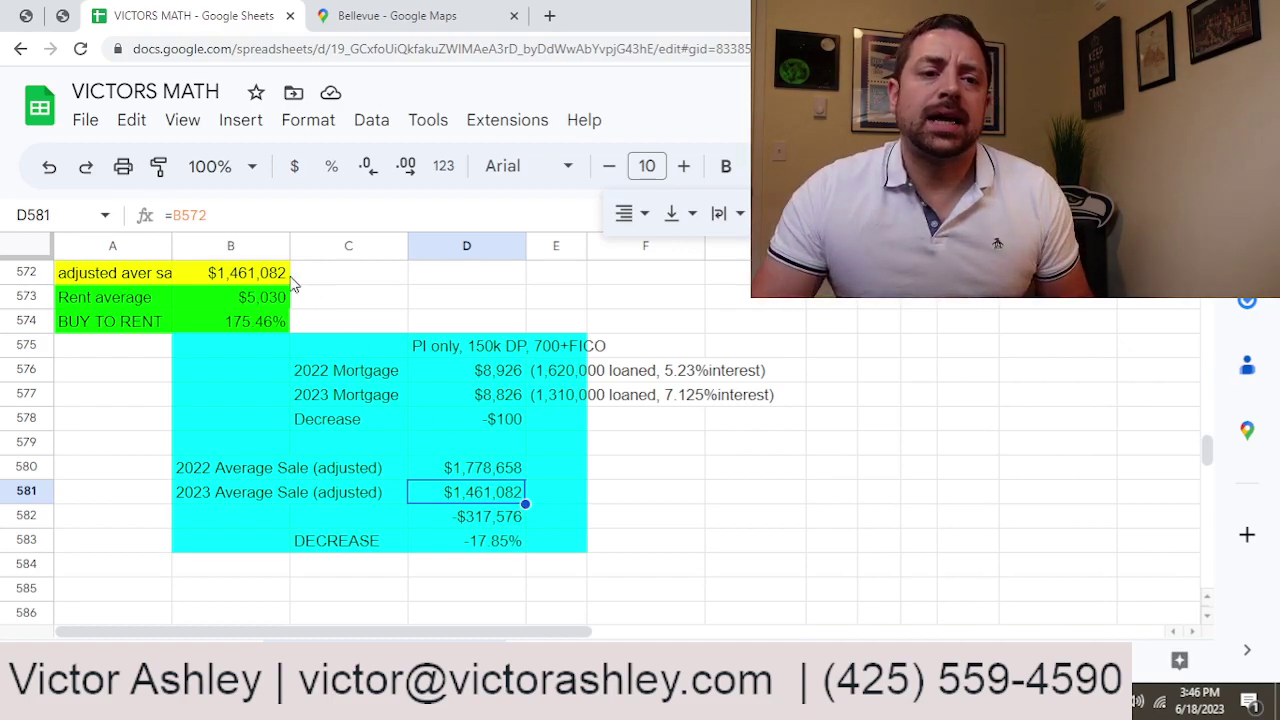
Examine the May 2023 Local Market Update for 98006, comparing residential and condo sales prices, and open the 98004 report
left_click(62, 15)
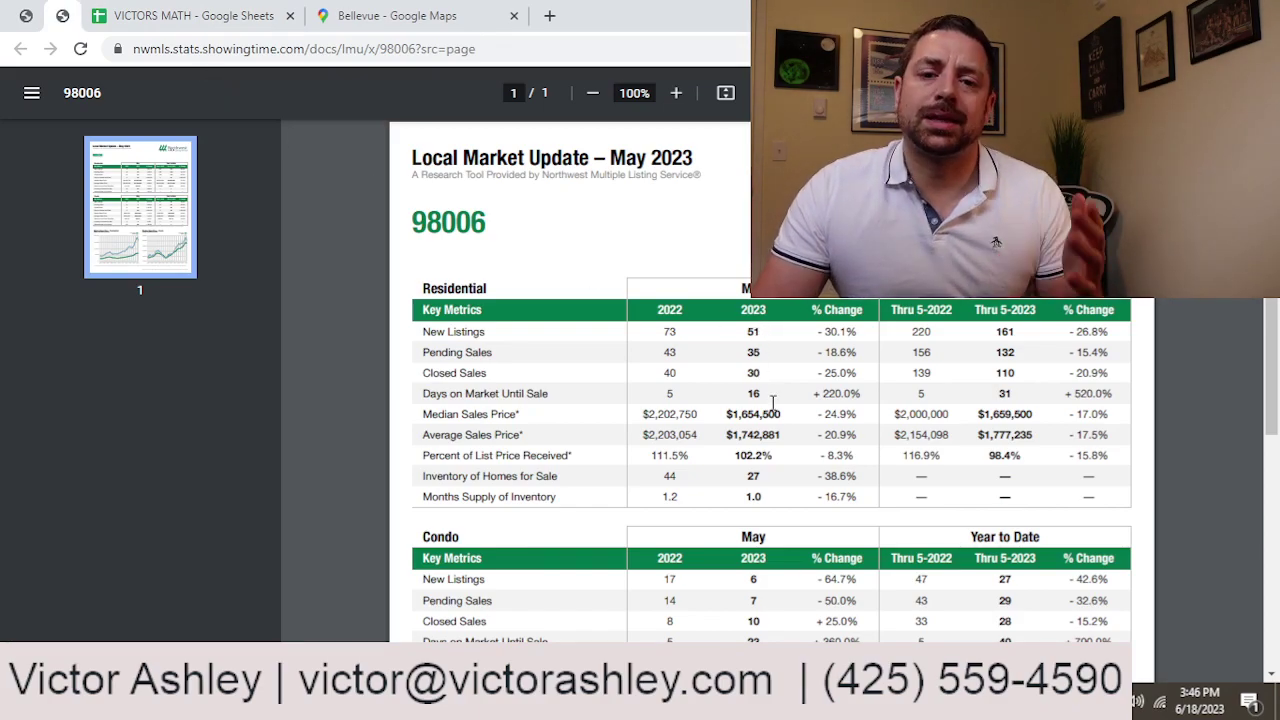
scroll(777, 407, "down", 2)
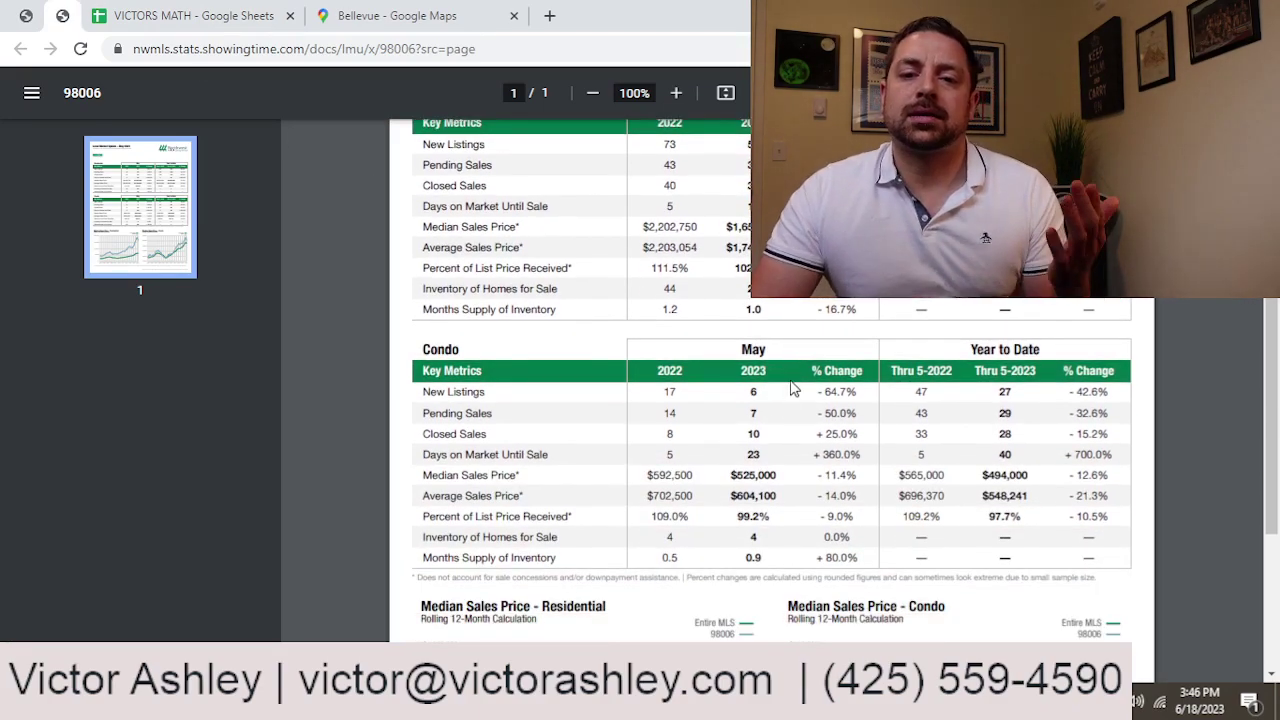
scroll(796, 389, "up", 1)
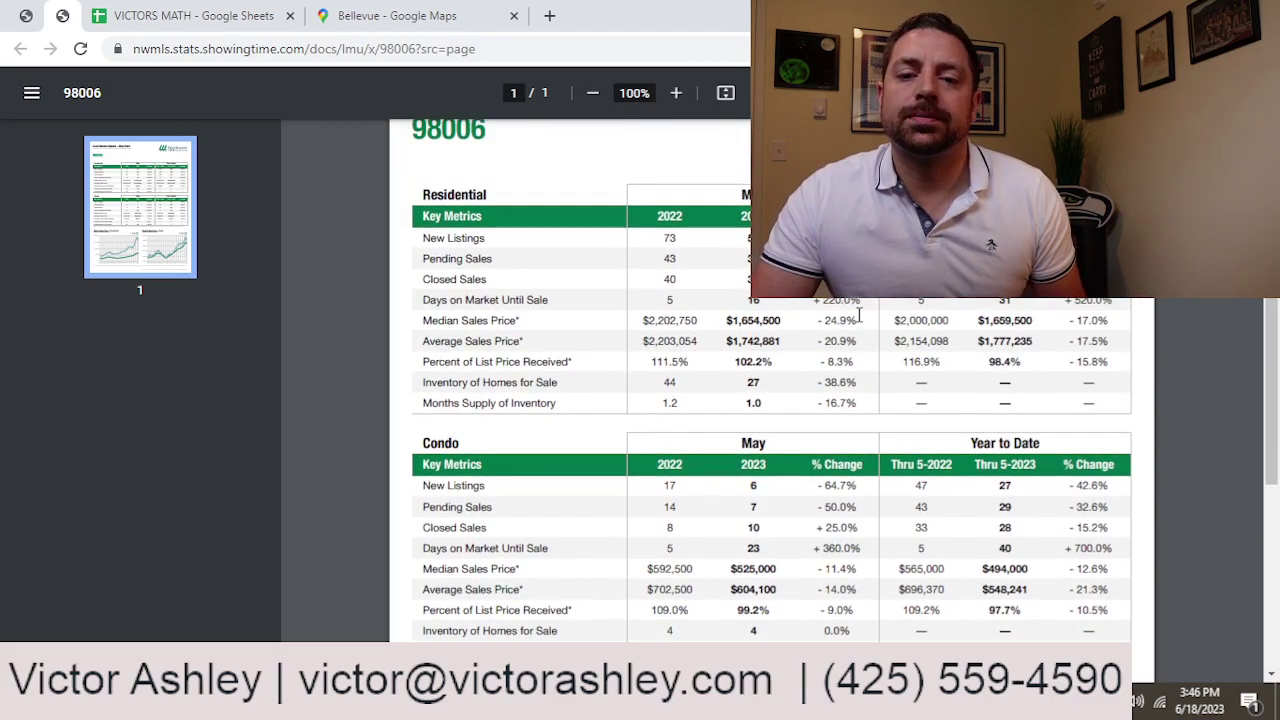
left_click_drag(797, 323, 793, 306)
left_click(795, 313)
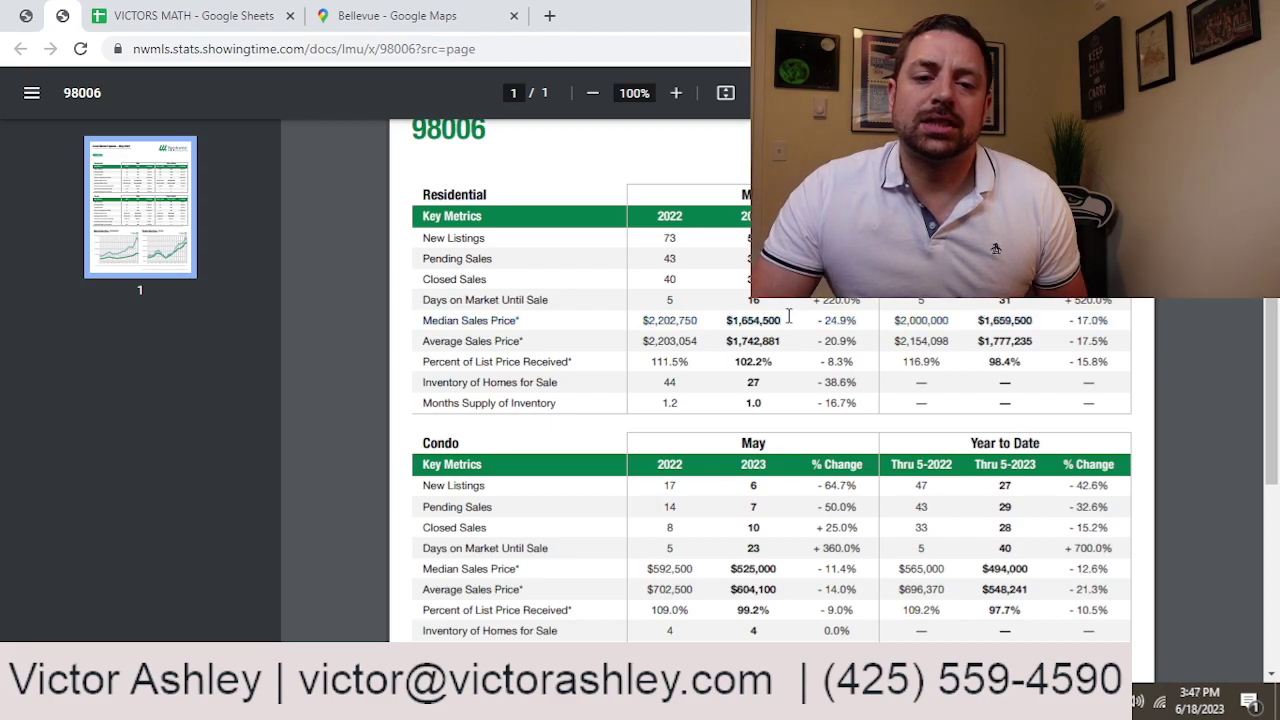
scroll(810, 333, "up", 1)
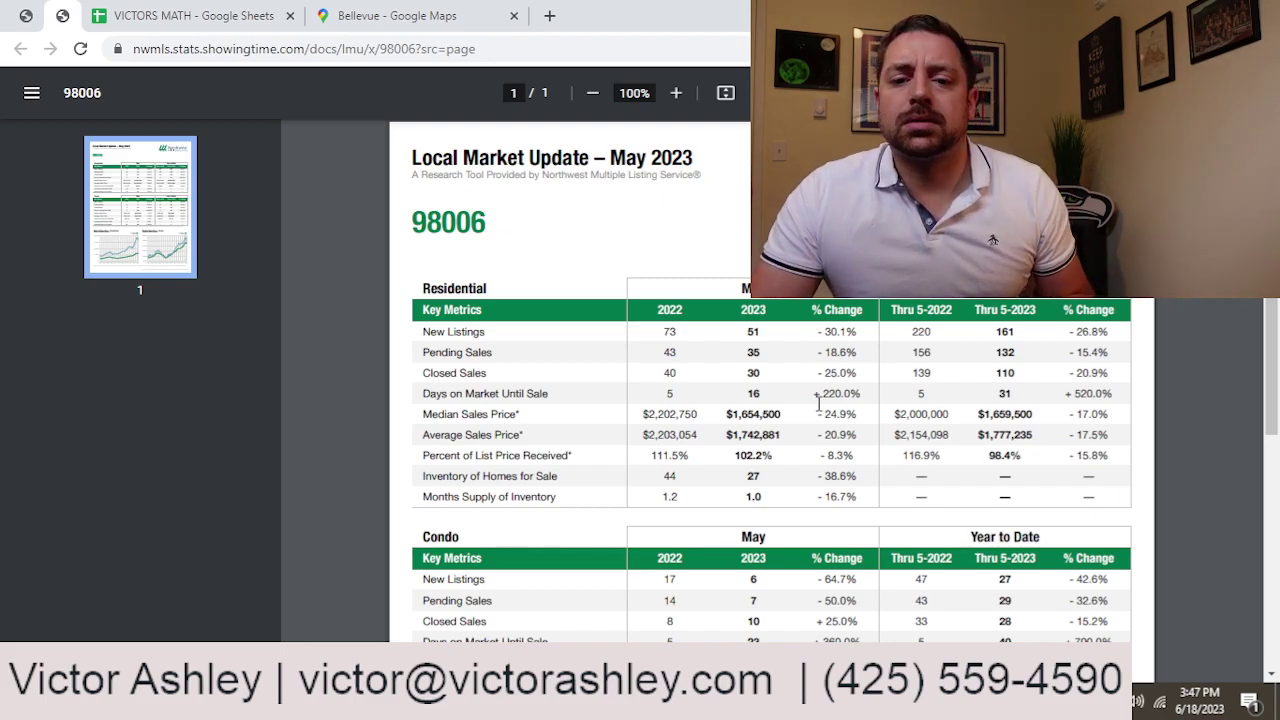
left_click(26, 15)
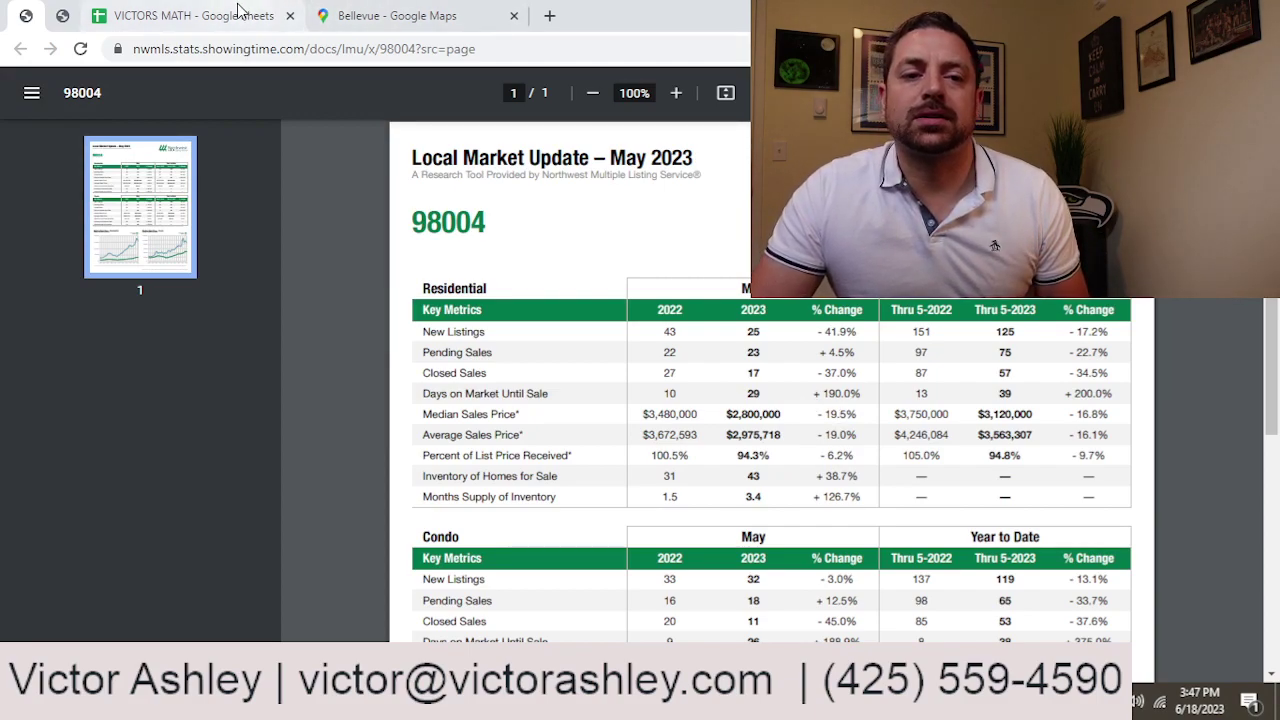
Return to the Google Sheets spreadsheet and review the average size, rent and mortgage summary
left_click(190, 15)
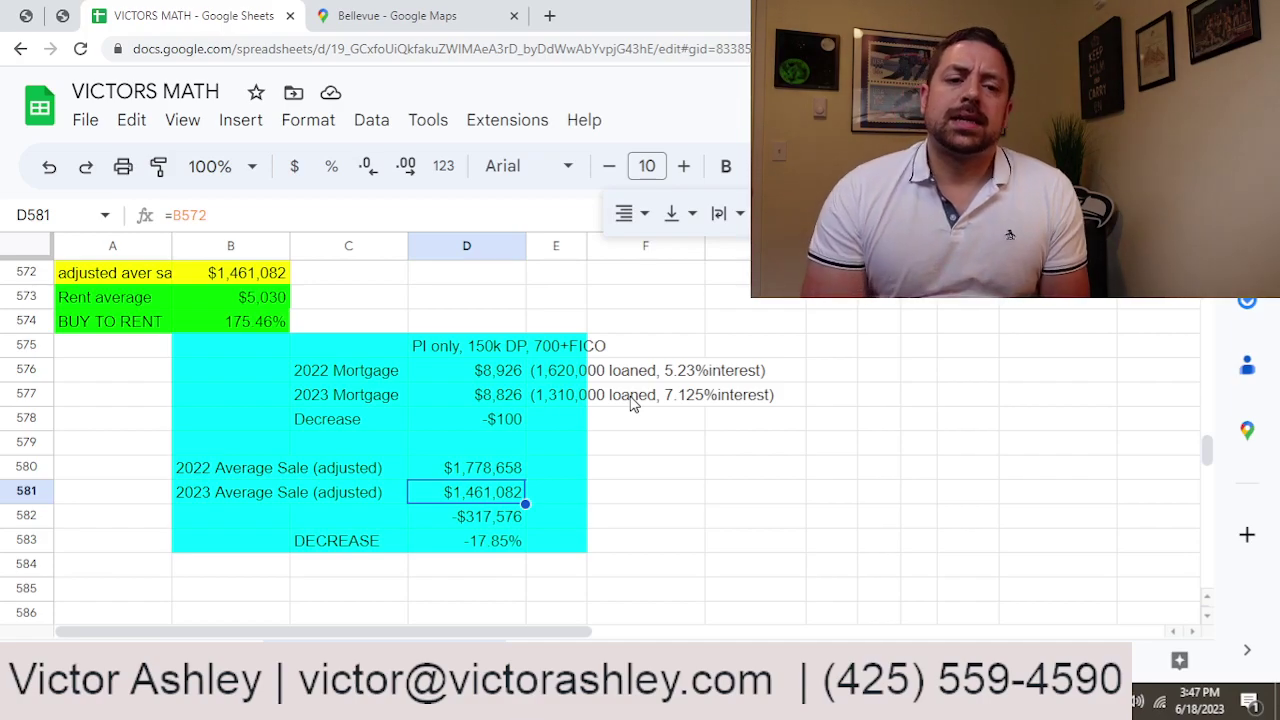
scroll(631, 403, "up", 1)
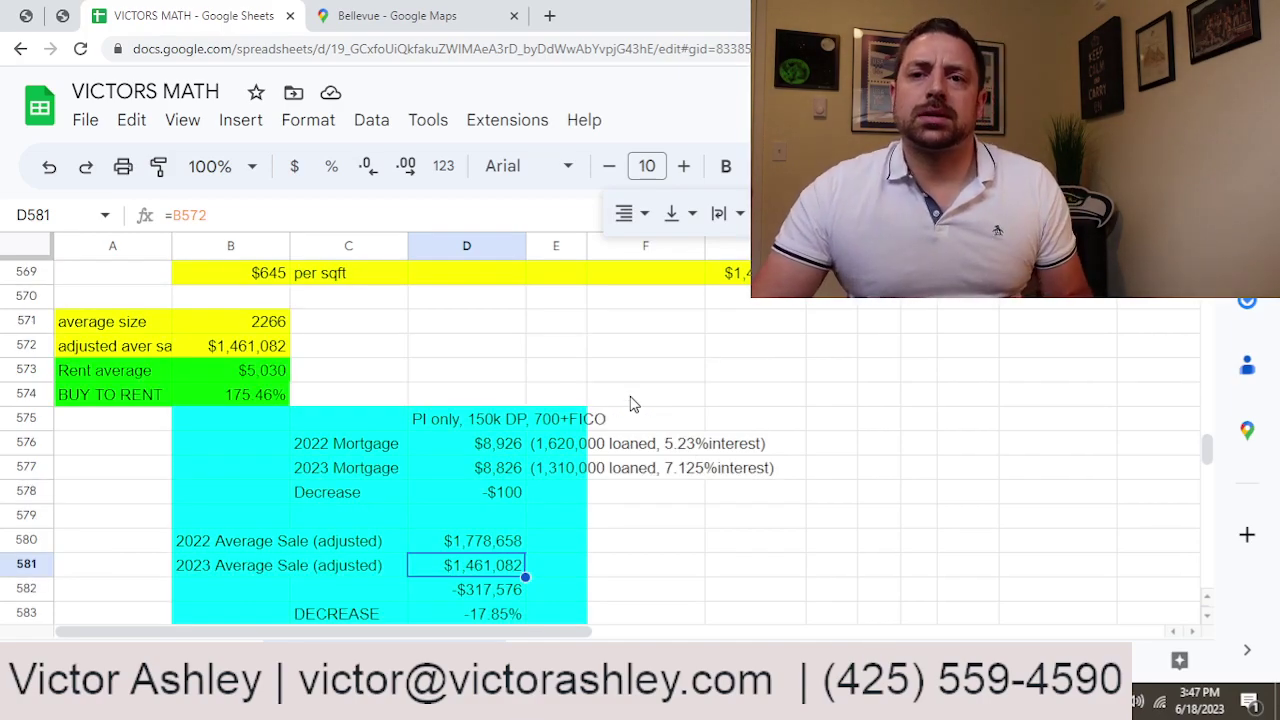